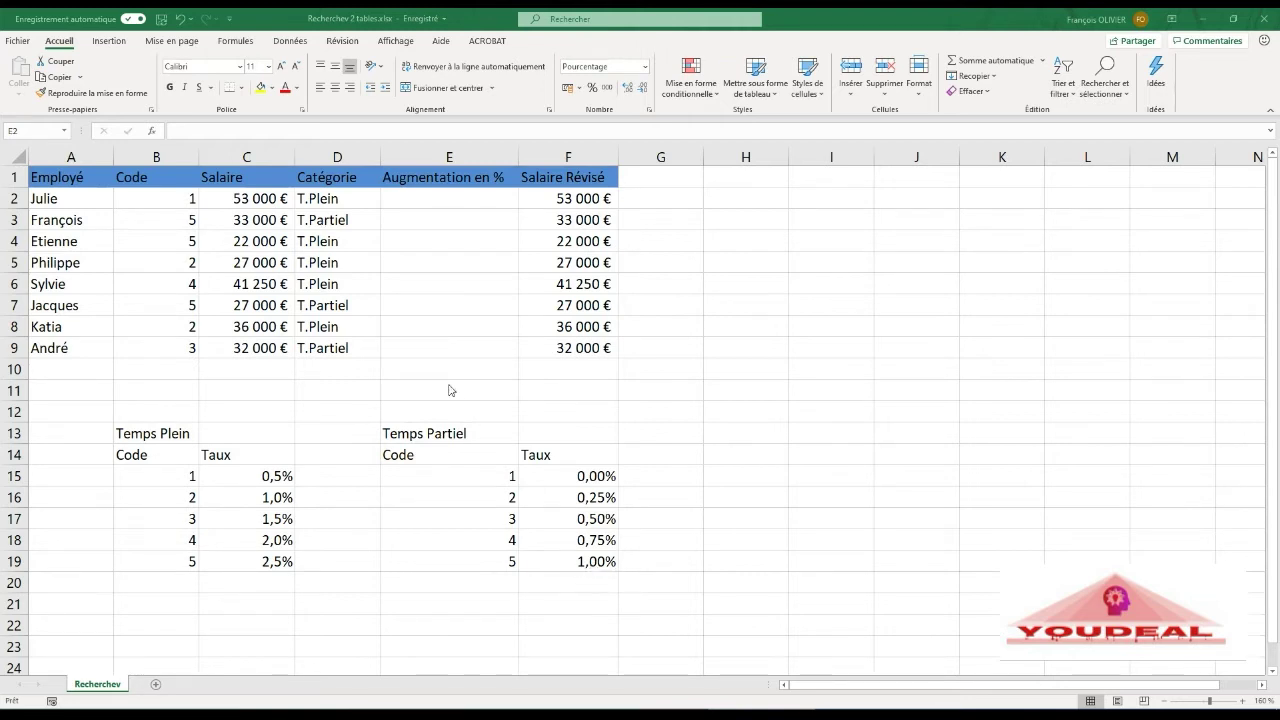
Step: Start a RECHERCHEV formula in E2 via the Function Arguments dialog, with B2 as the lookup value
left_click(459, 209)
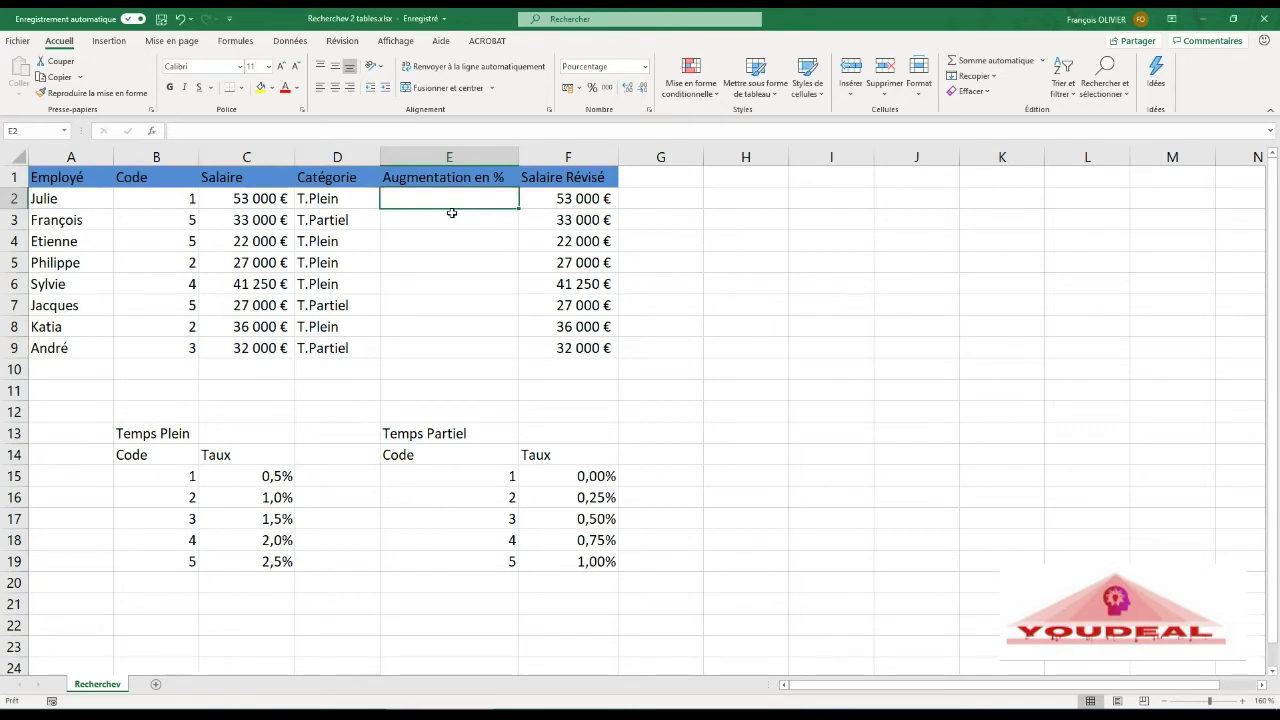
type("=")
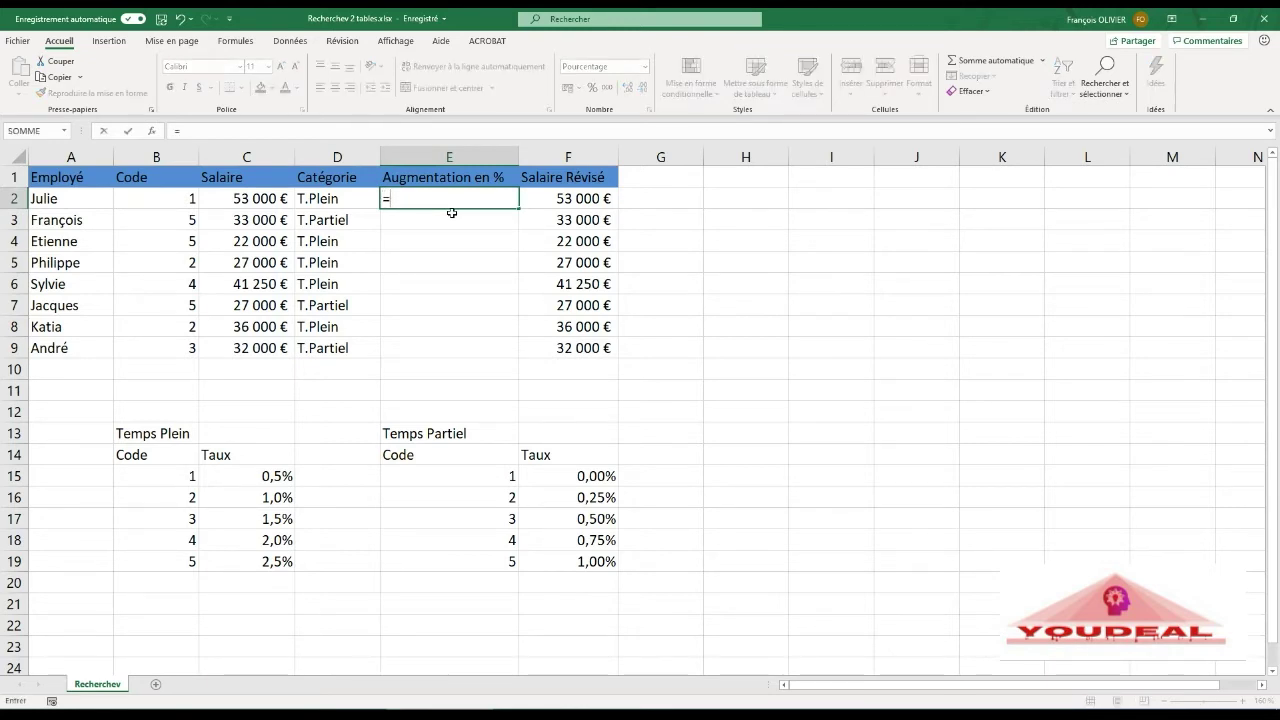
type("rec")
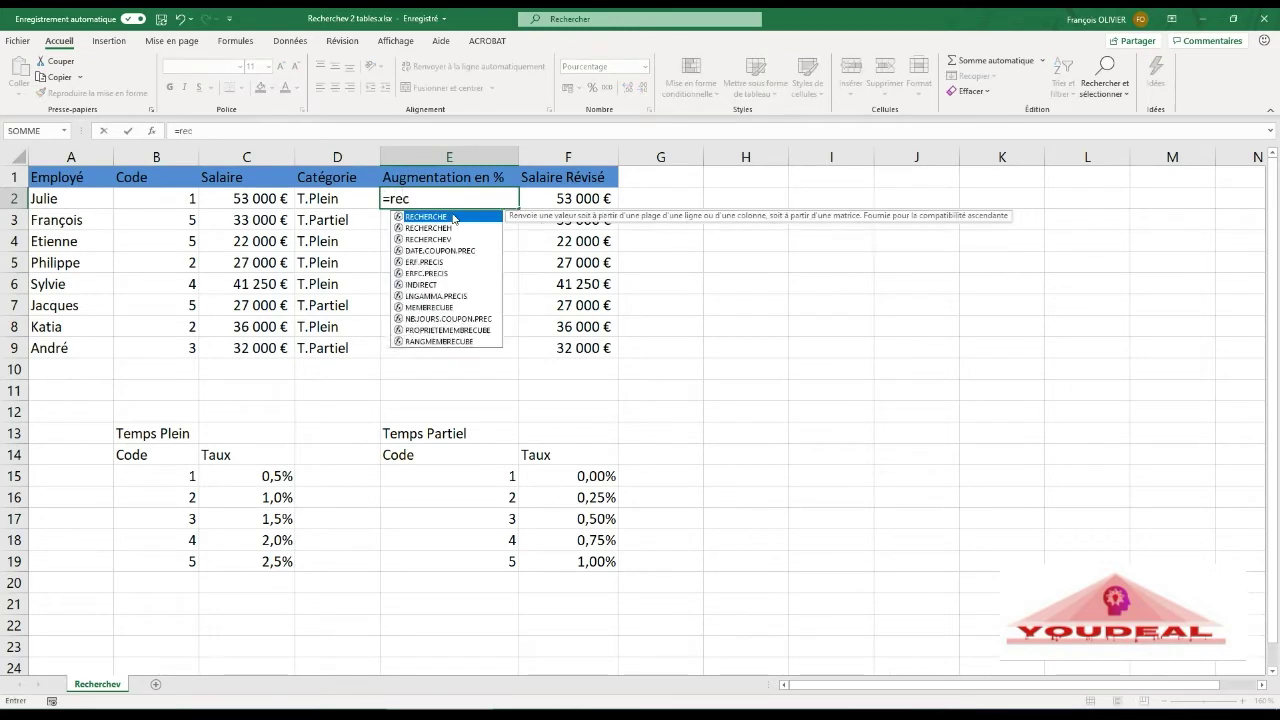
type("he")
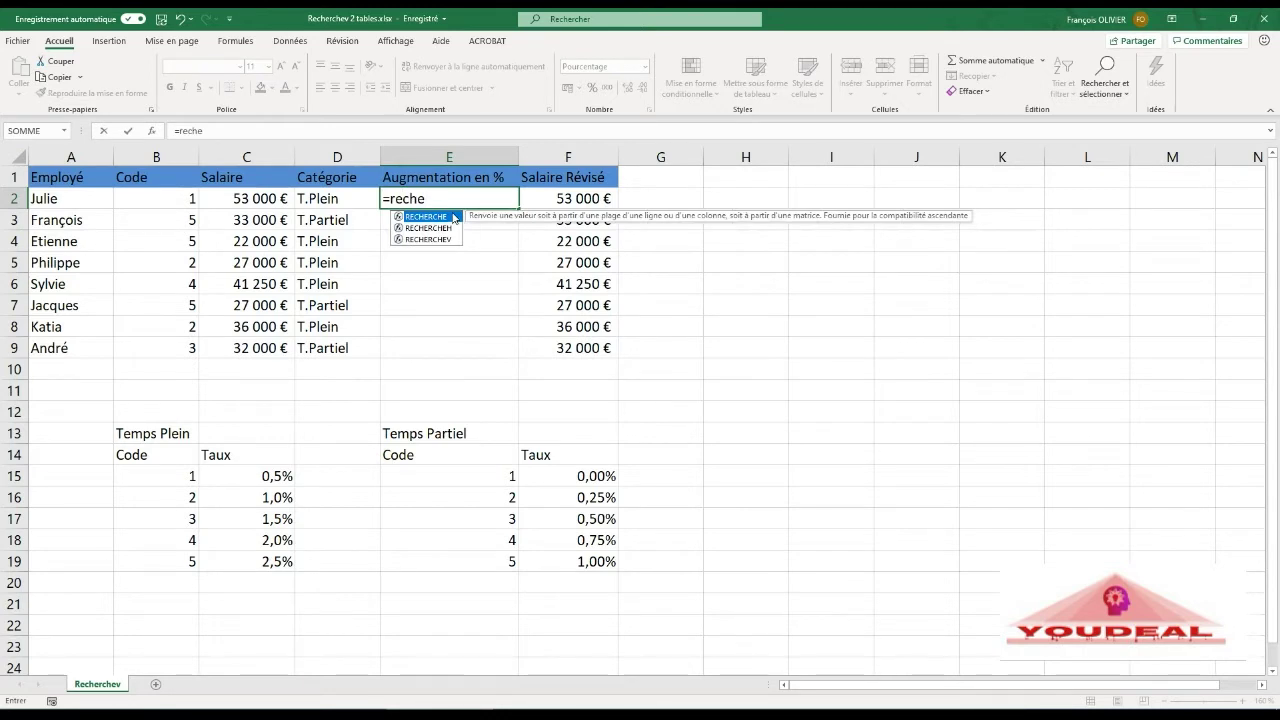
left_click(436, 240)
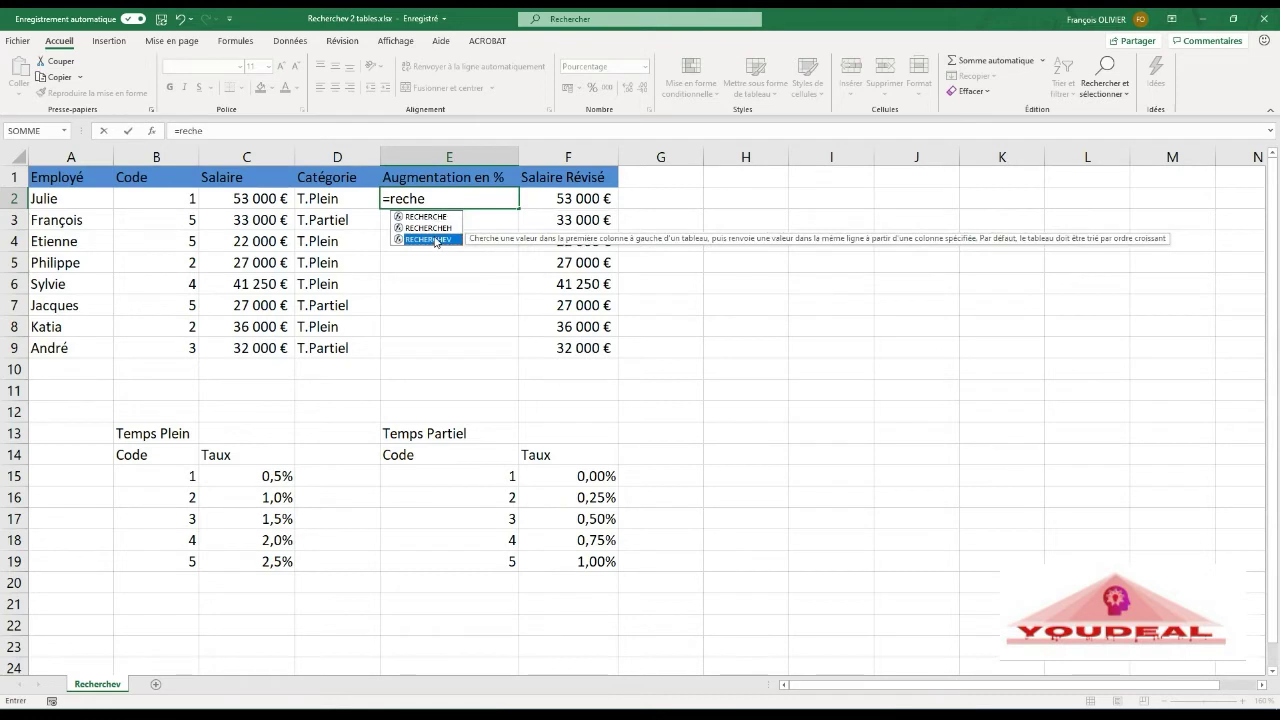
double_click(436, 240)
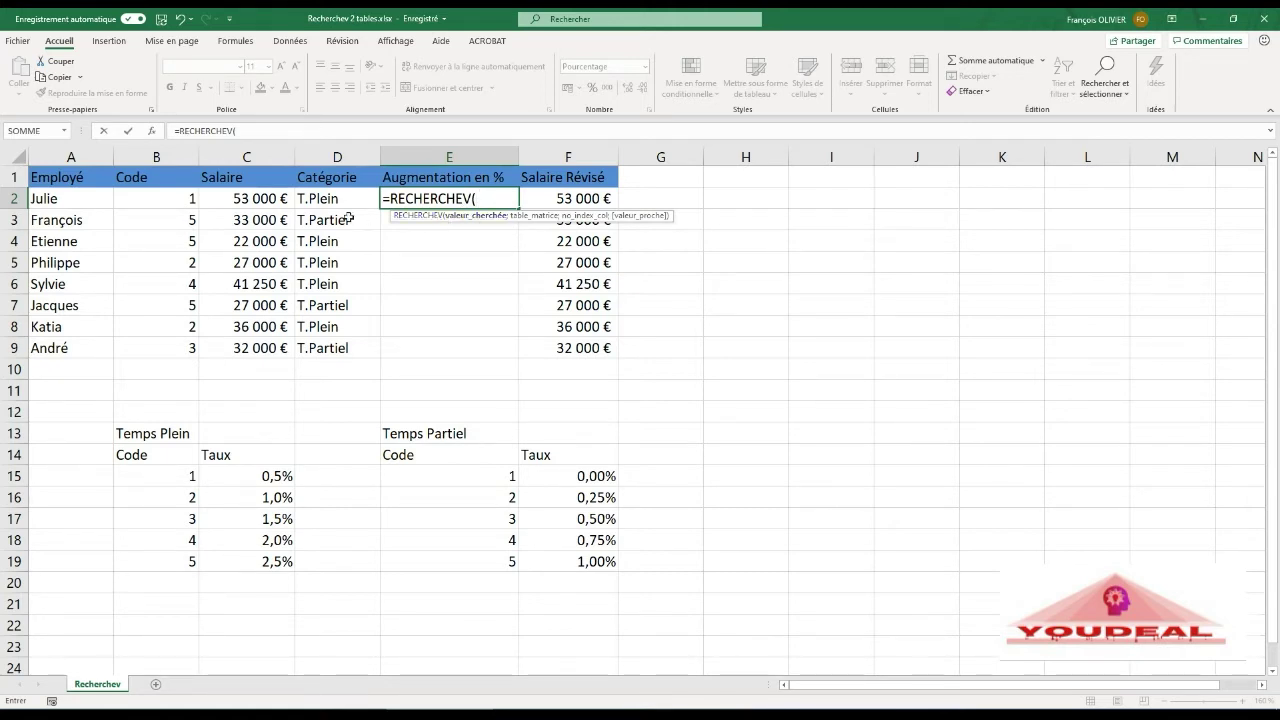
left_click(153, 133)
left_click_drag(495, 381, 620, 164)
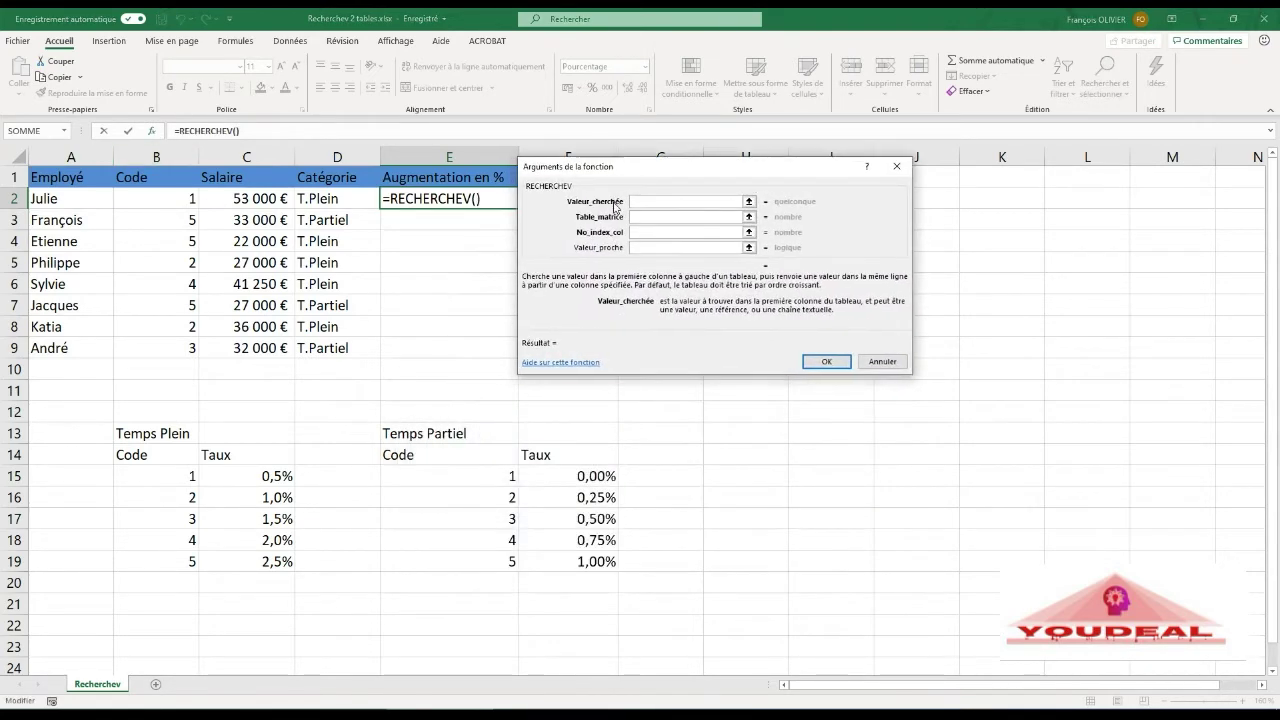
left_click(170, 200)
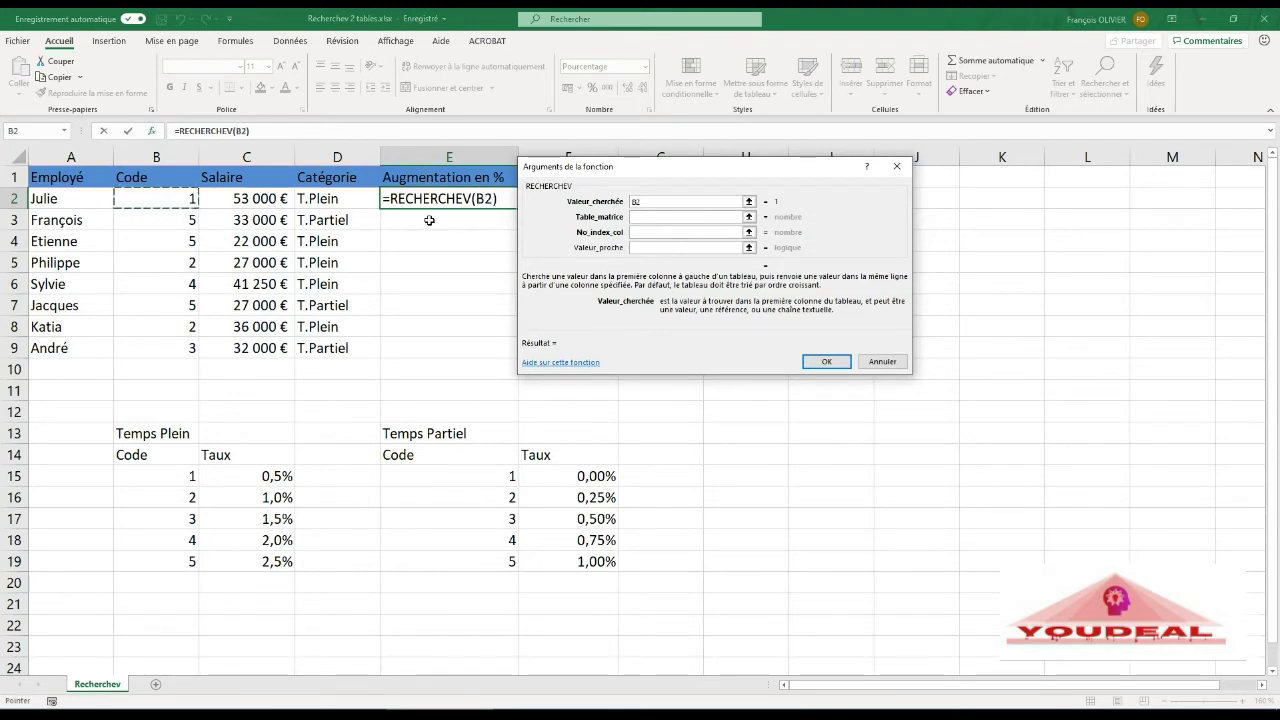
Step: Enter si(D2="T.Plein";B14:C19) as the table argument, choosing the Temps Plein rate table
left_click(660, 217)
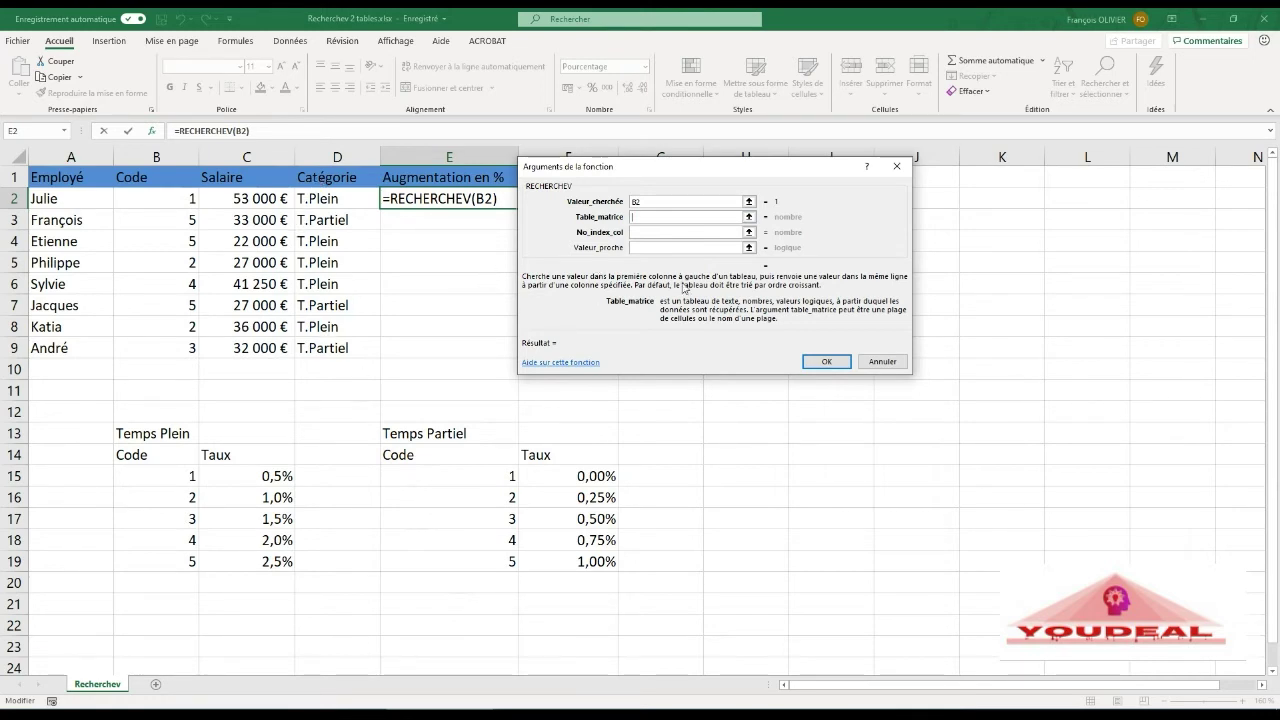
type("si(")
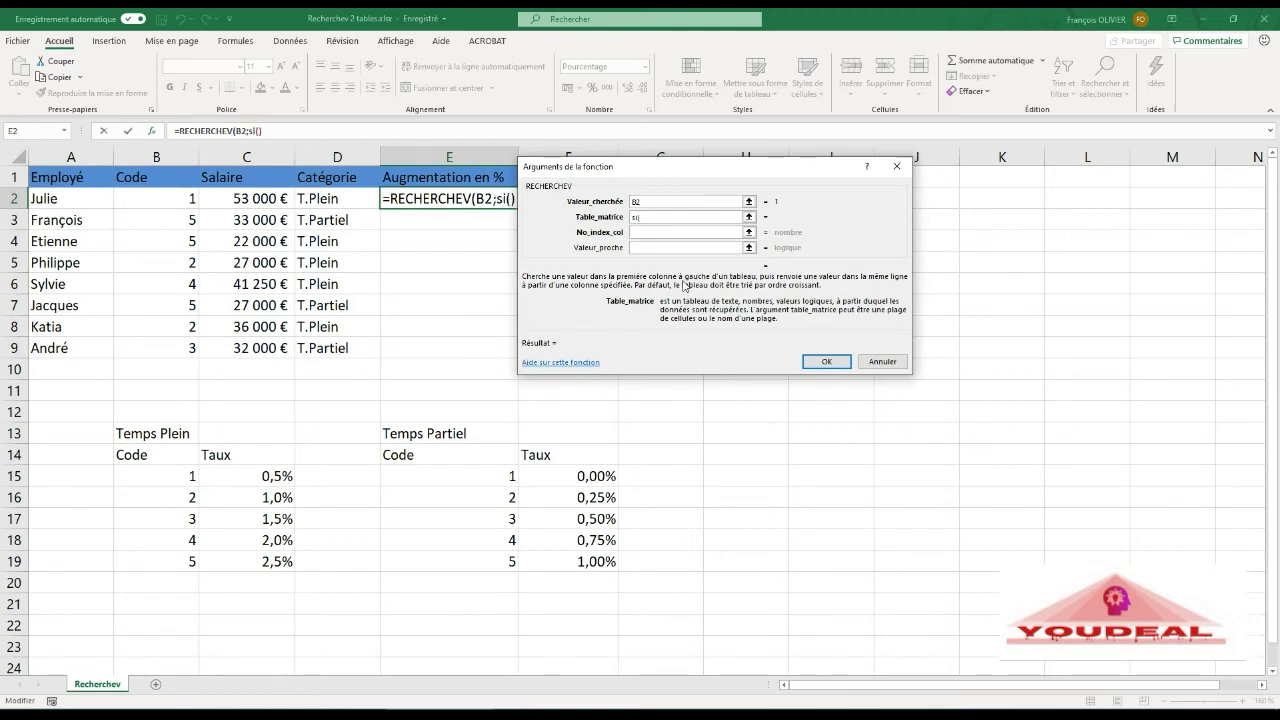
left_click(320, 200)
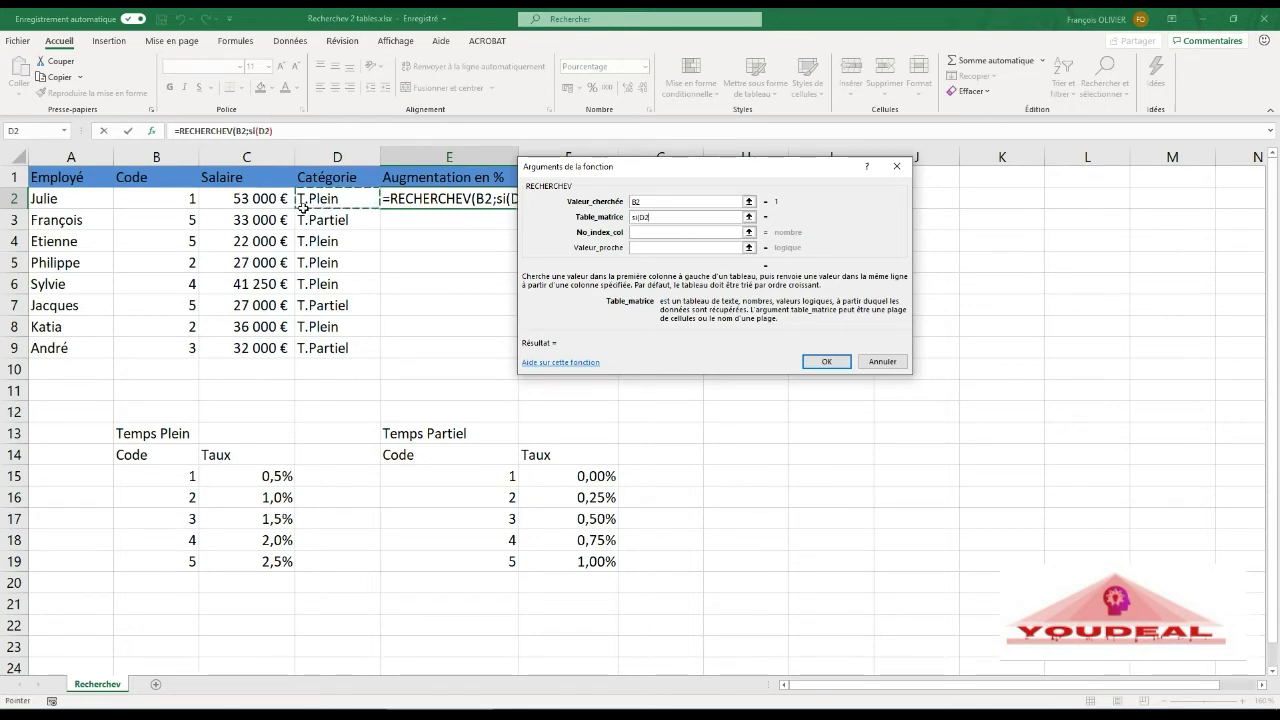
type("=\"T.Plein")
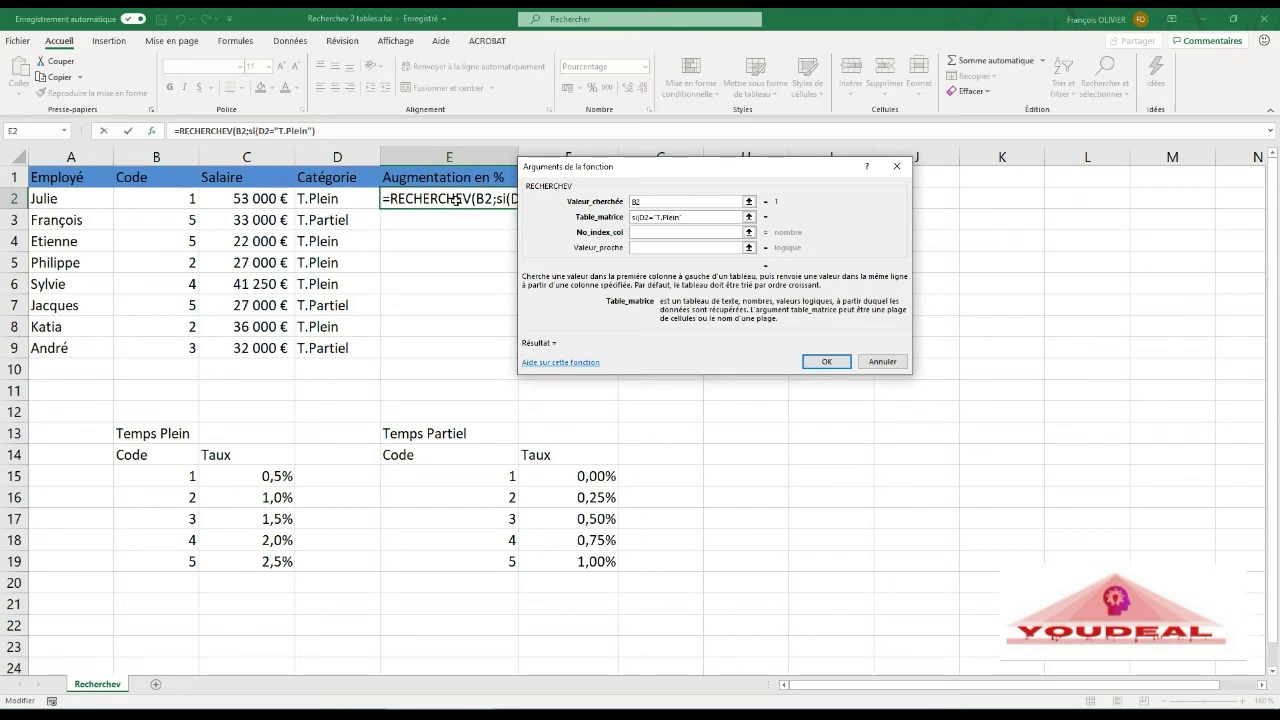
left_click(648, 233)
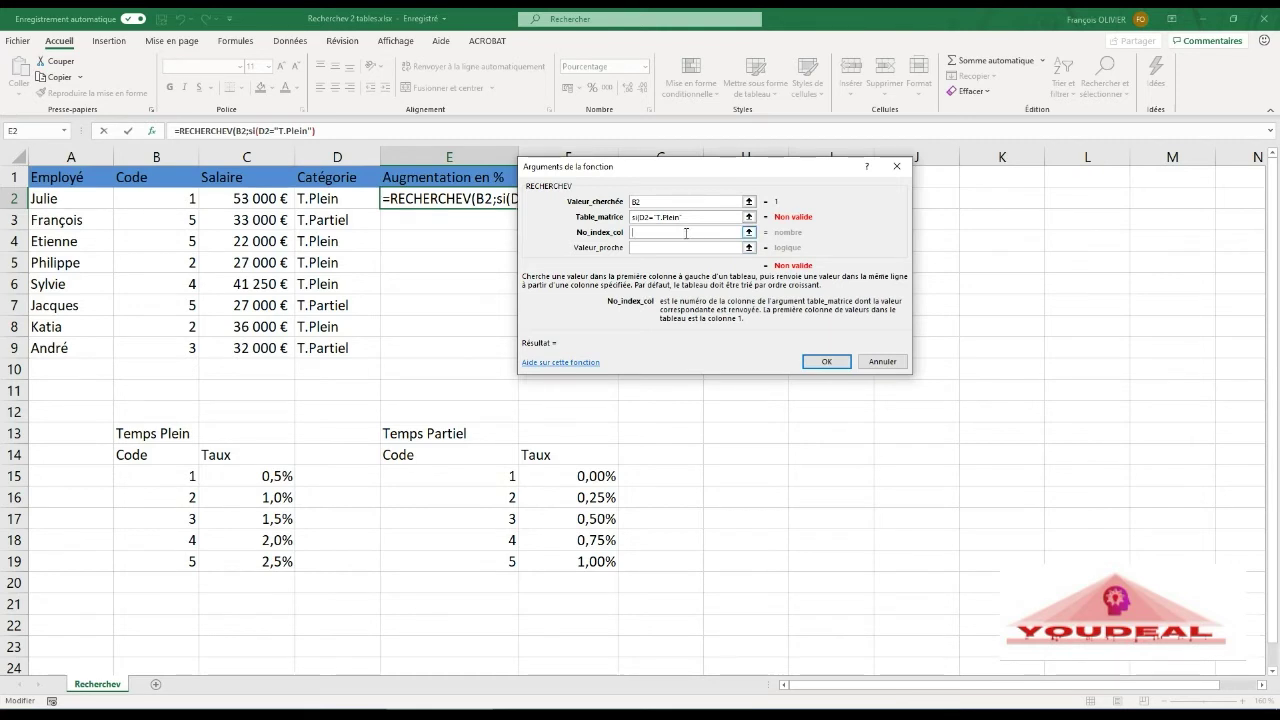
left_click(696, 216)
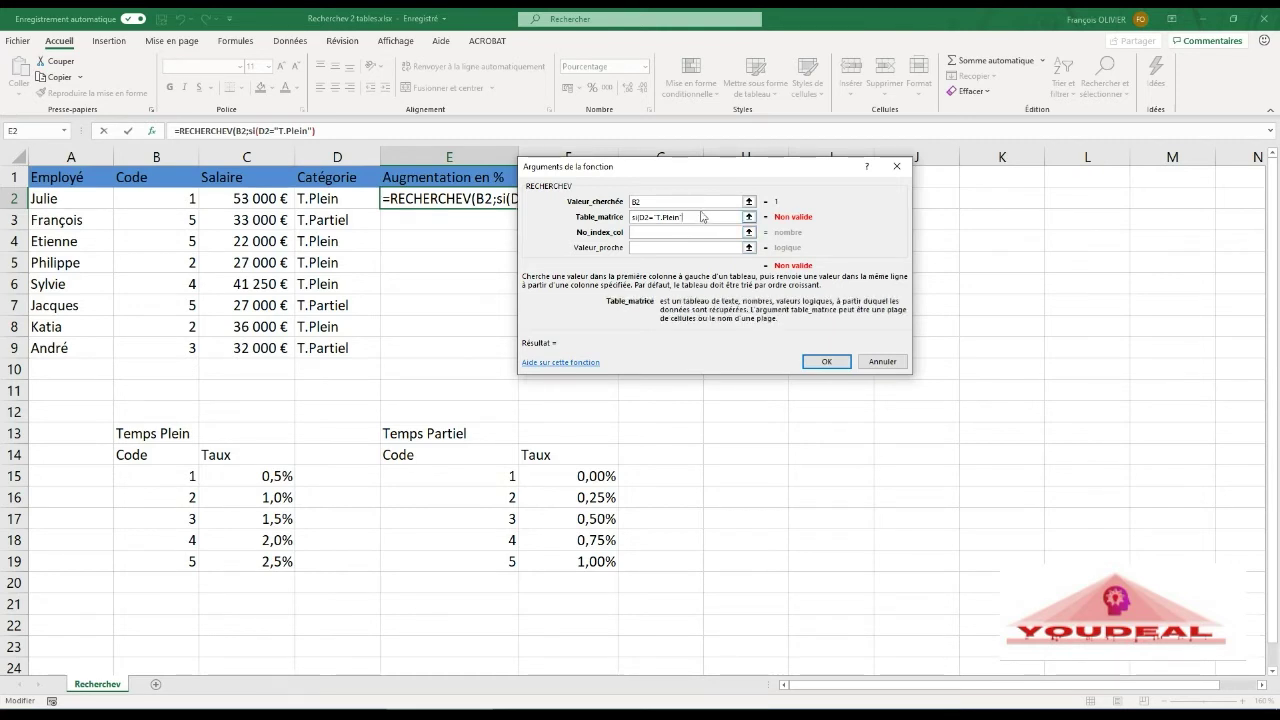
type(";")
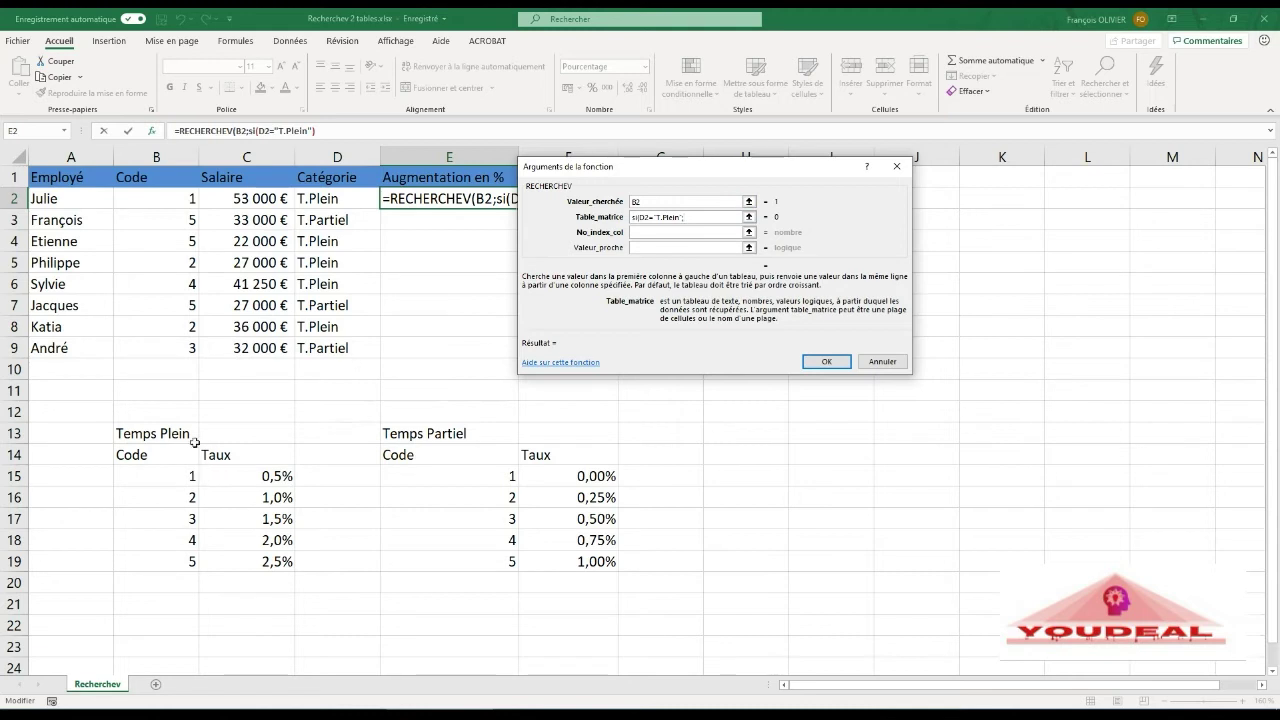
left_click_drag(157, 456, 257, 552)
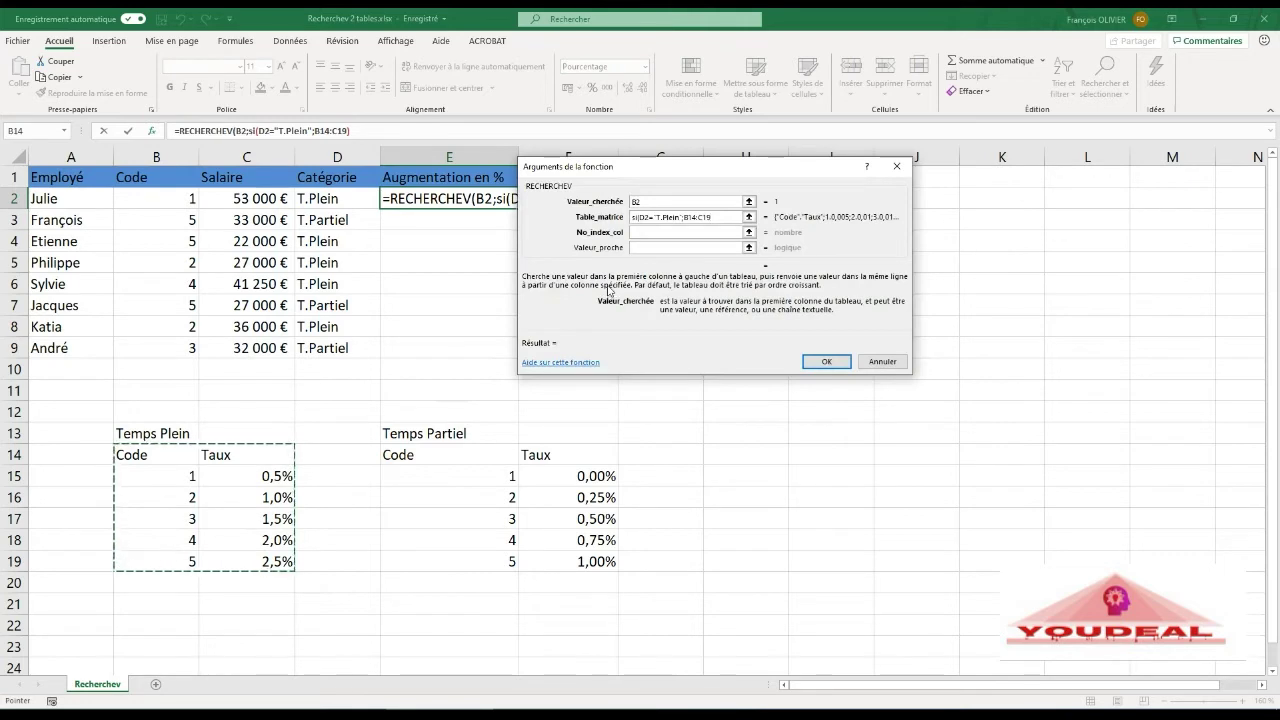
Step: Add the Temps Partiel table E14:F19 as the SI false result and set column index to 2
type(")")
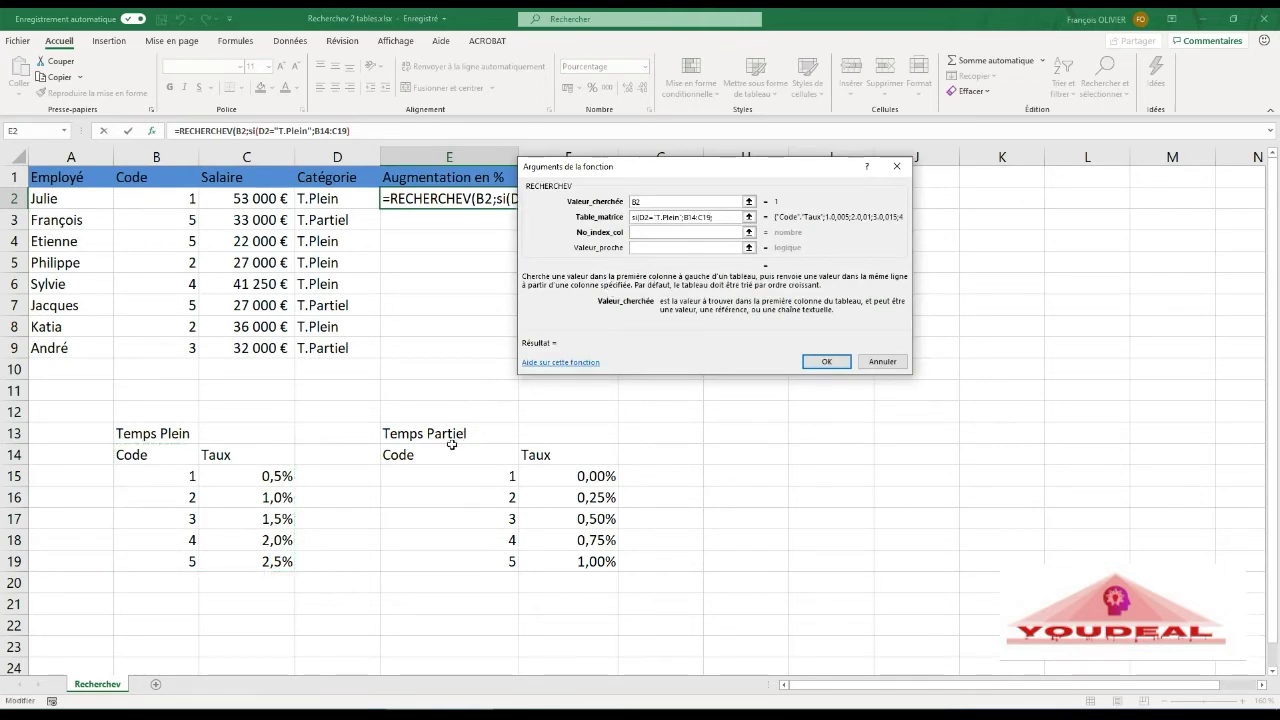
left_click_drag(446, 457, 547, 556)
type(")")
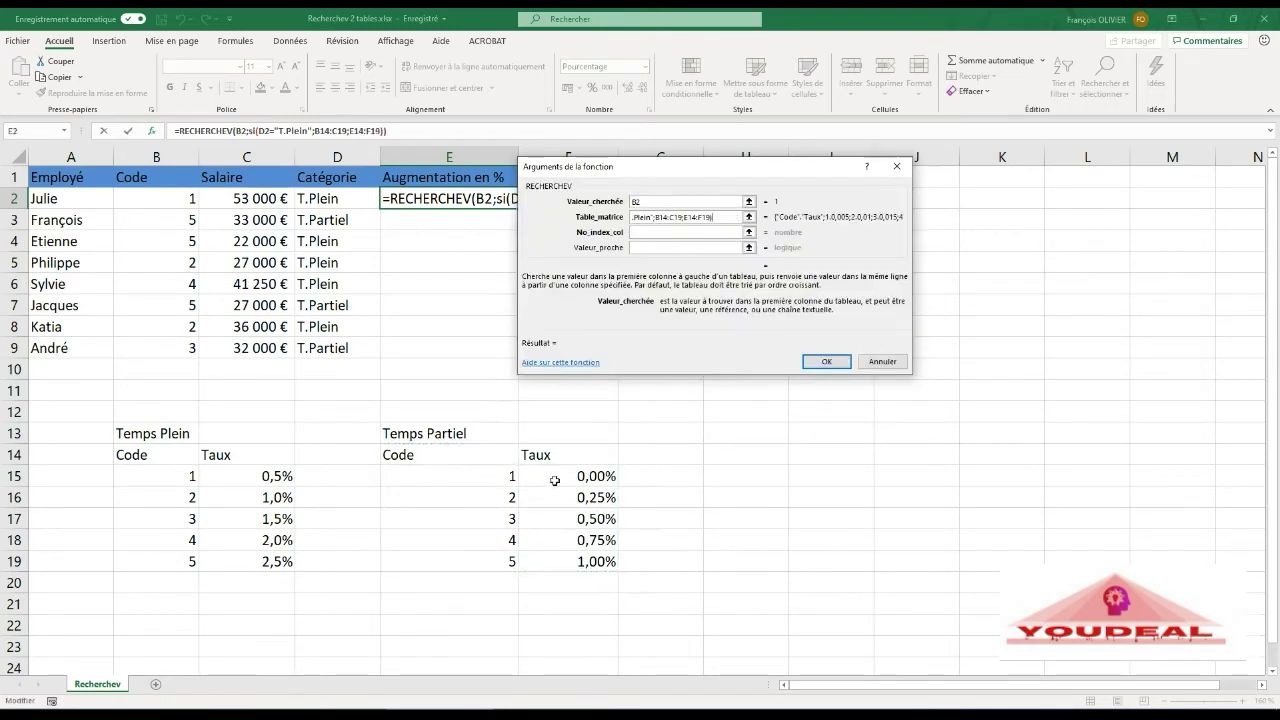
left_click(652, 234)
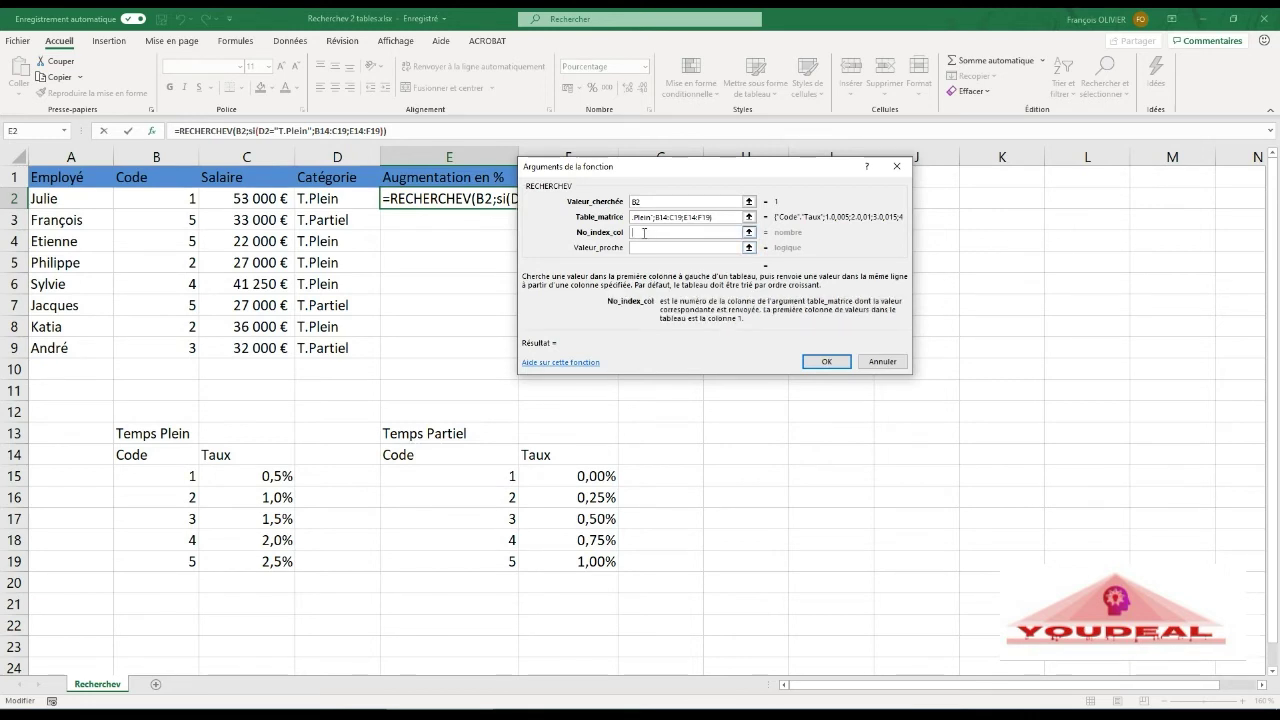
type("2")
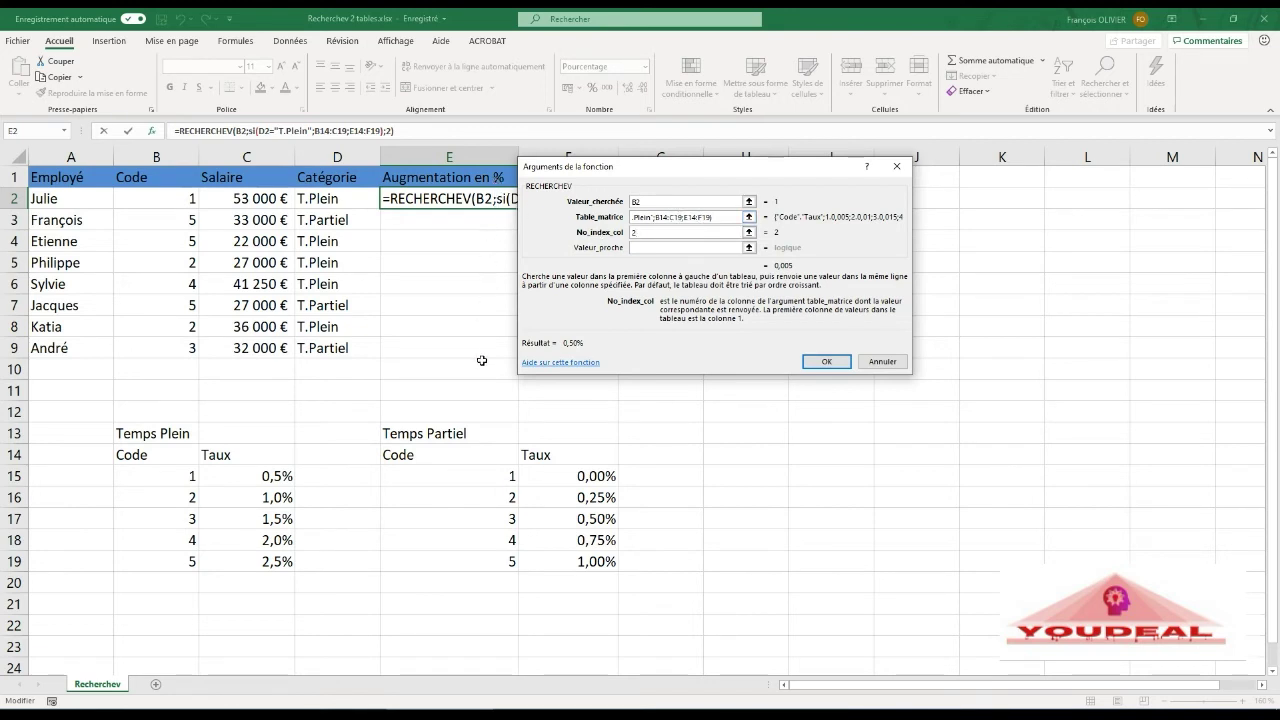
Step: Make $B$14:$C$19 and $E$14:$F$19 absolute and confirm the formula, giving 0,50% in E2
left_click(663, 216)
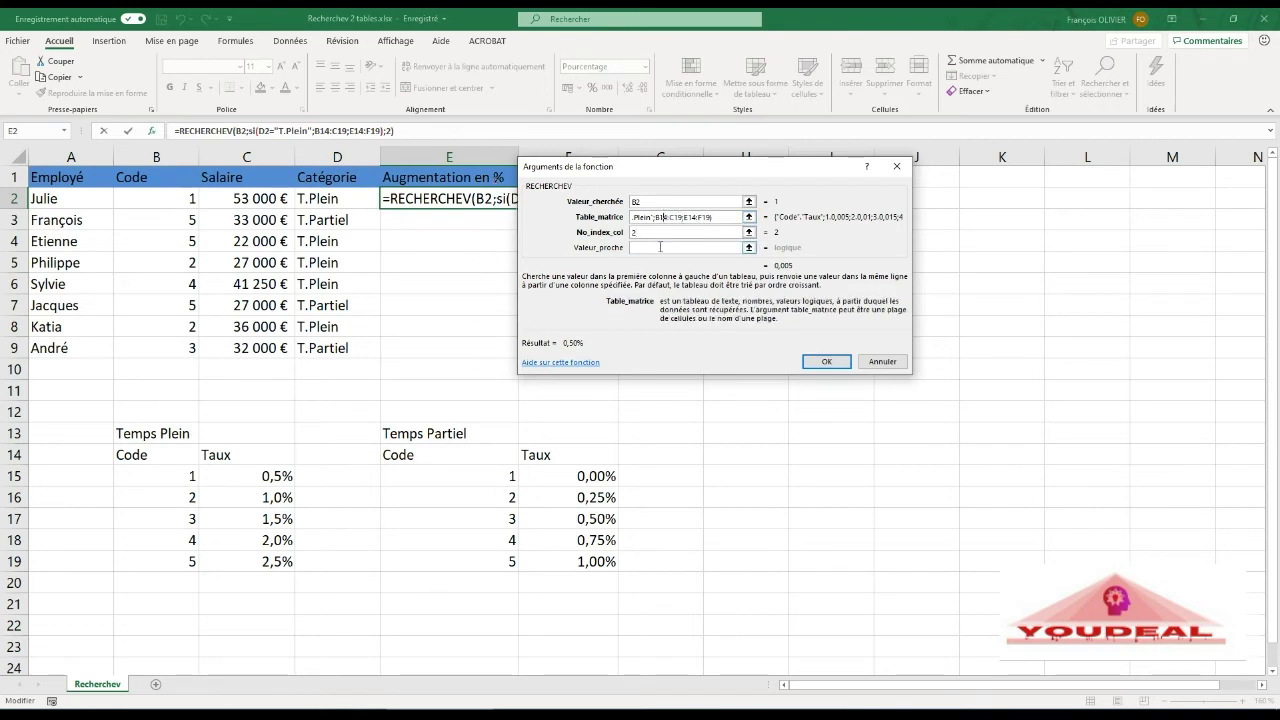
key("F4")
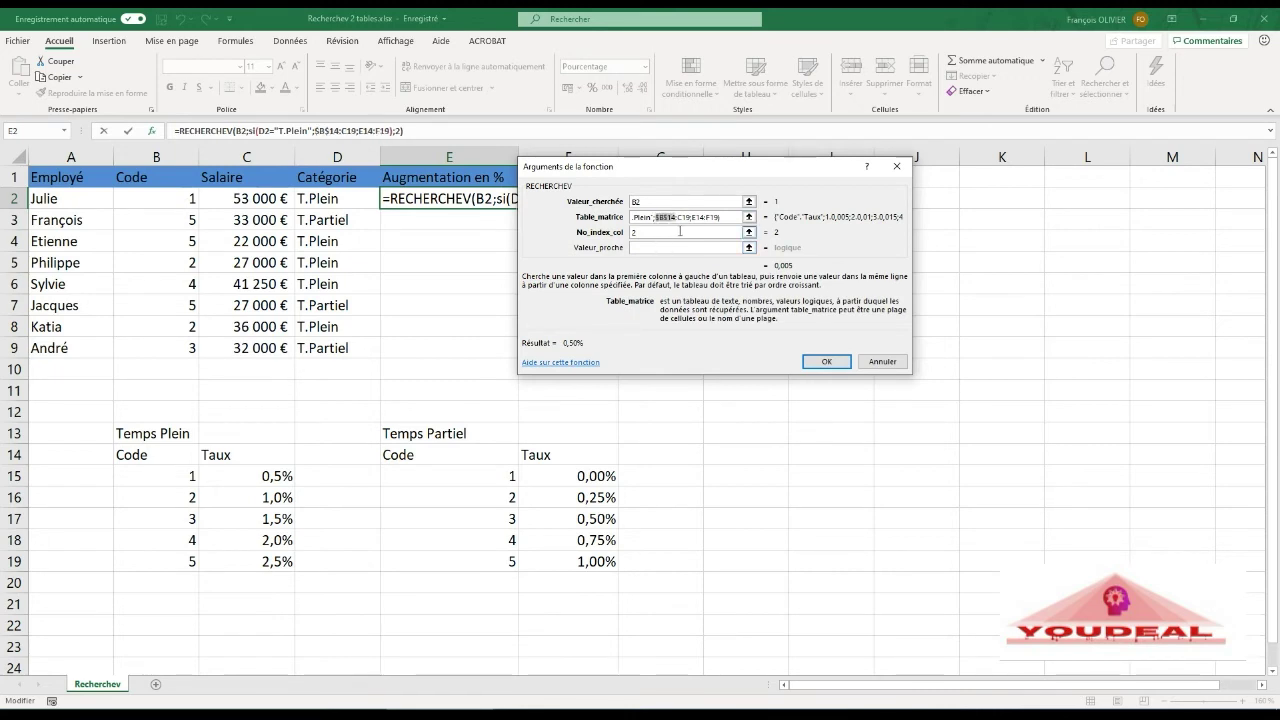
left_click(688, 218)
key("F4")
left_click(720, 218)
key("F4")
left_click(733, 217)
key("F4")
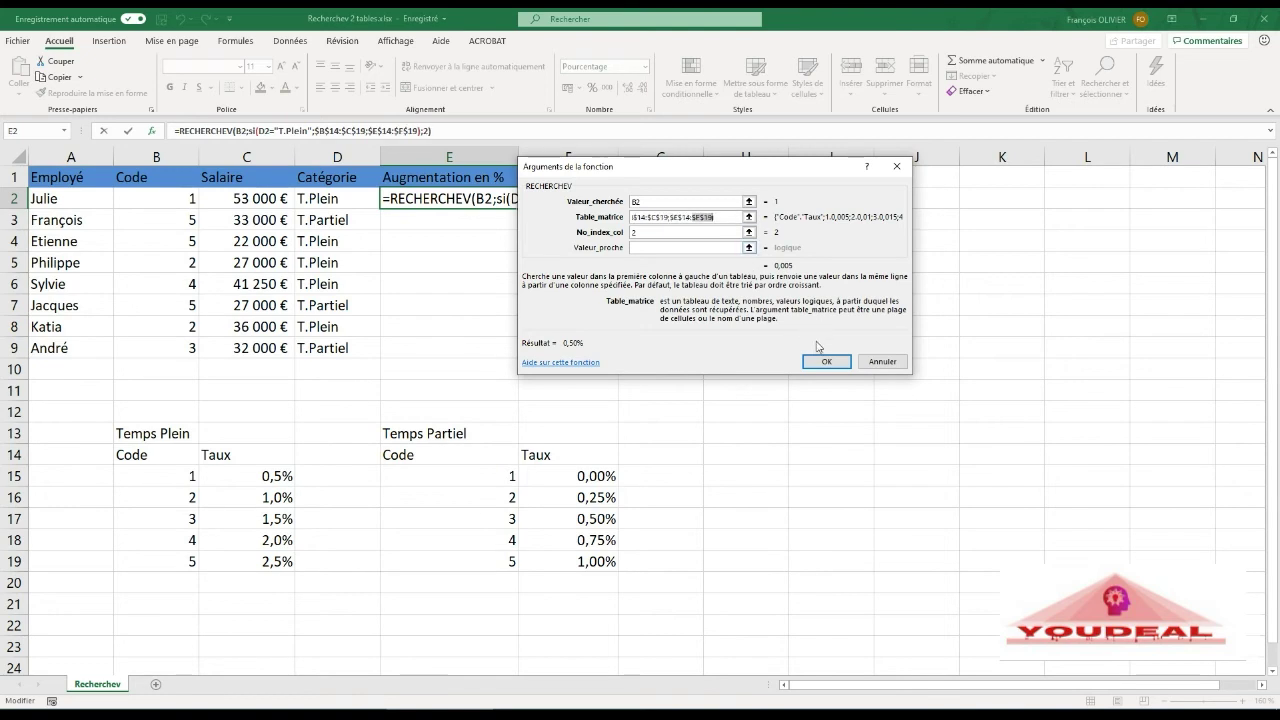
left_click(822, 361)
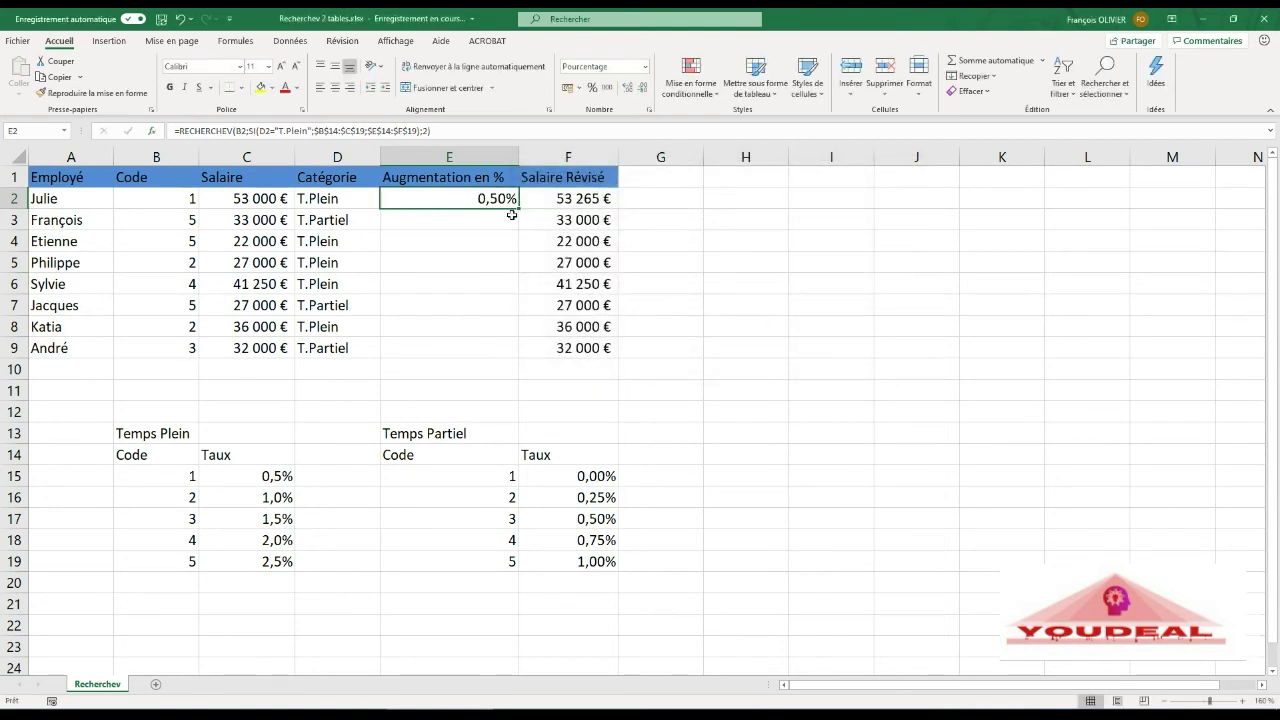
Step: Fill the E2 formula down to E9 and check the rates against categories in column D
left_click_drag(520, 212, 510, 352)
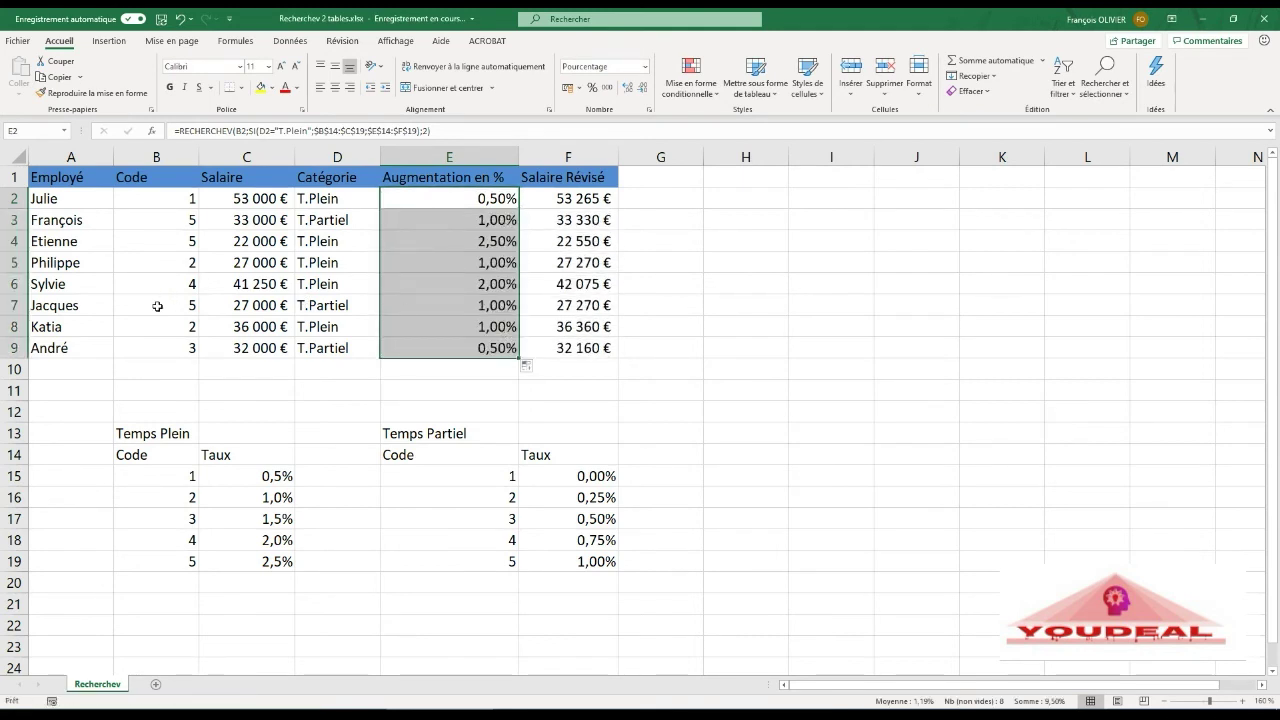
left_click(317, 305)
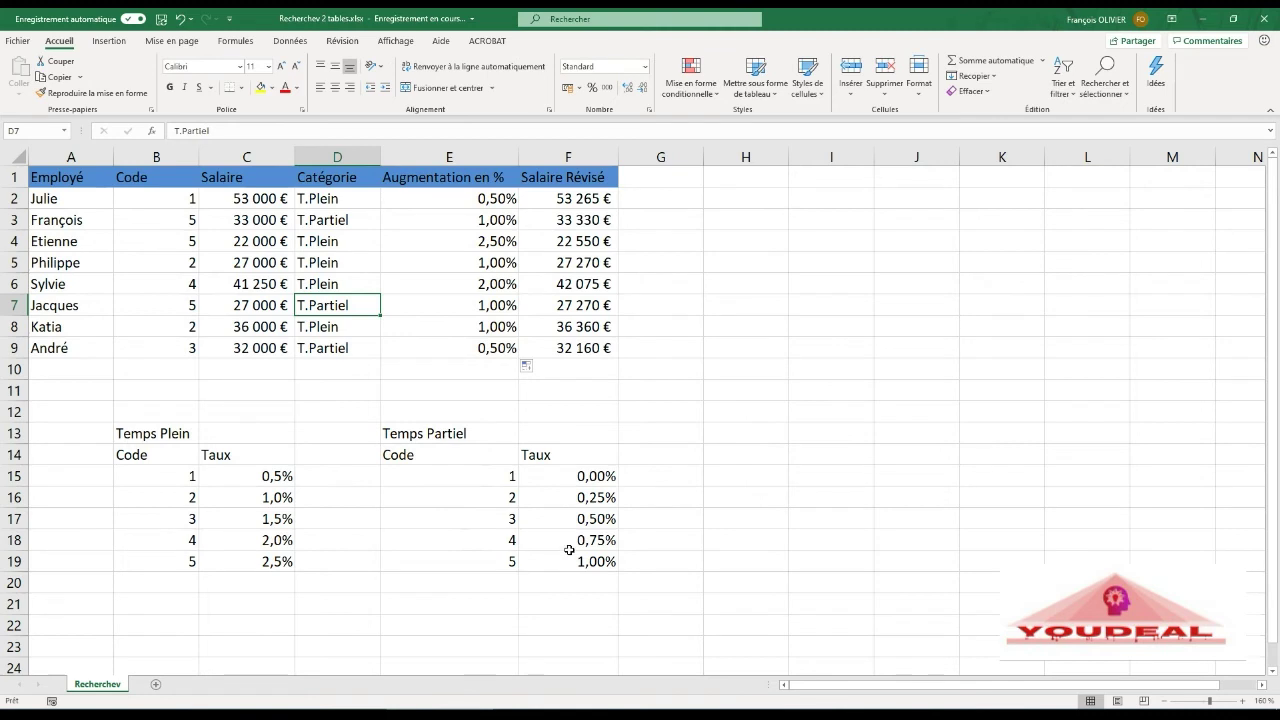
left_click(476, 326)
left_click(336, 327)
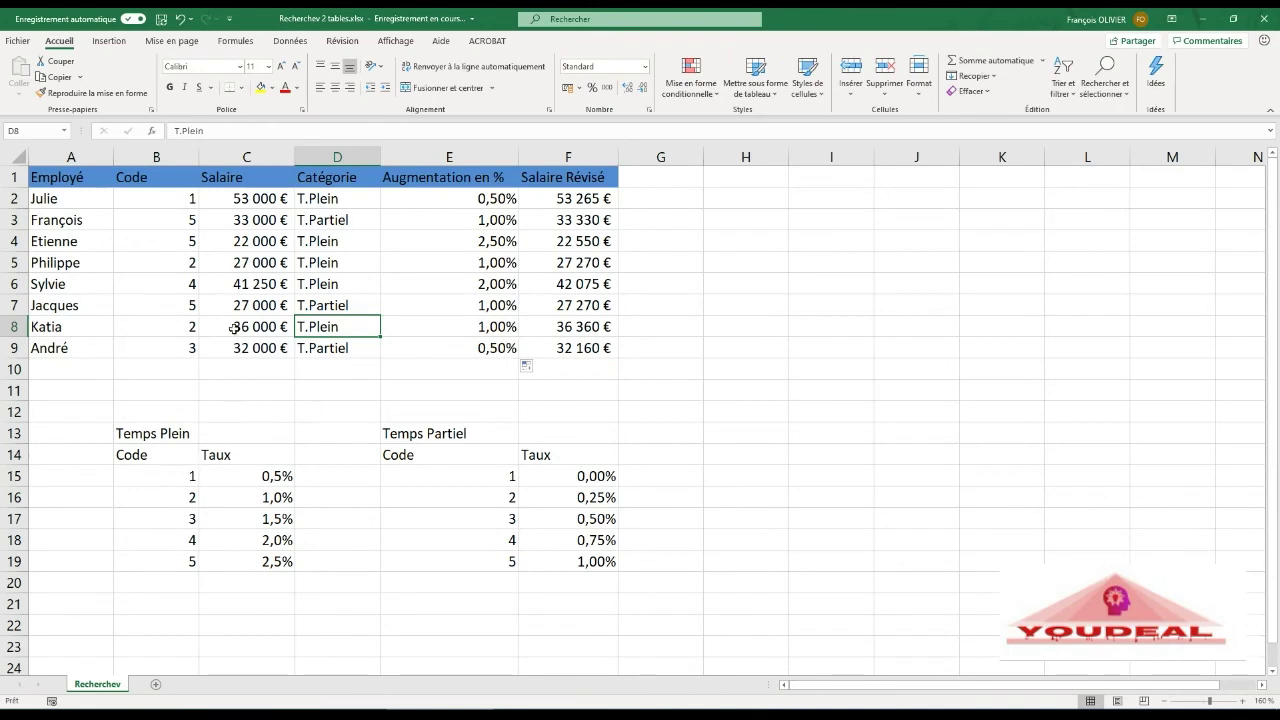
left_click(255, 490)
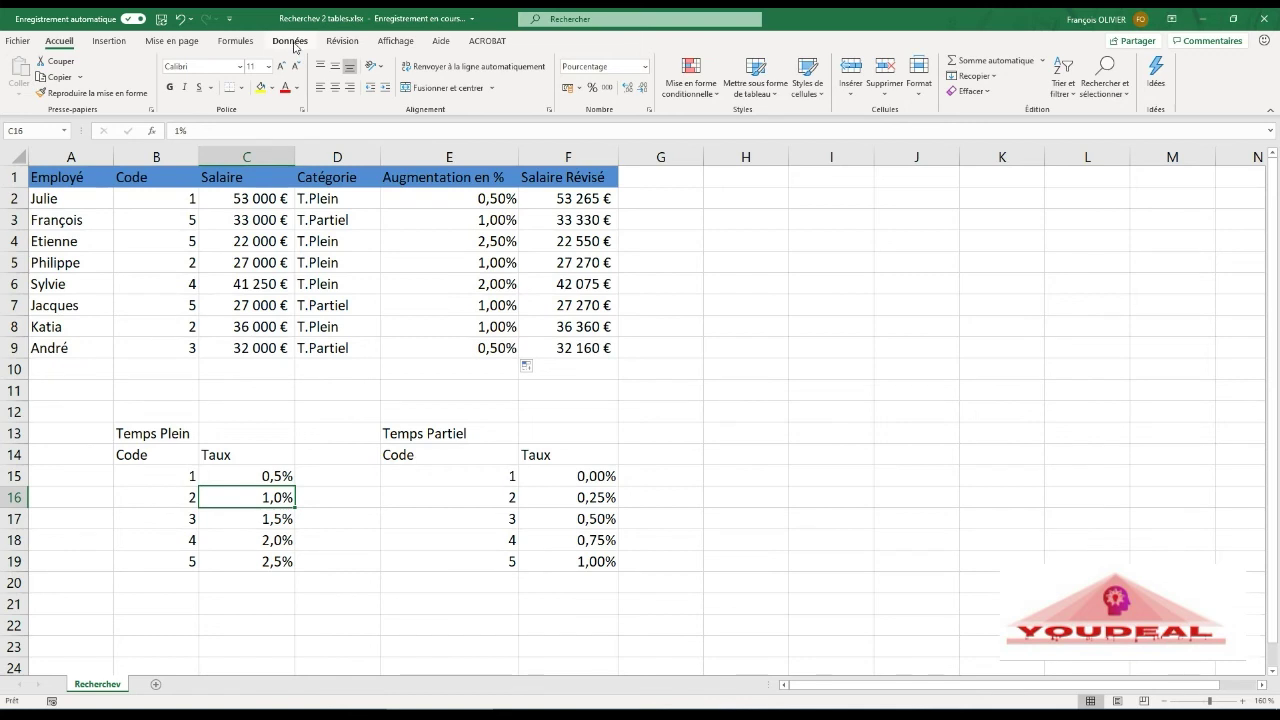
Step: Turn on Afficher les formules and auto-fit column E to show the RECHERCHEV formulas
left_click(236, 41)
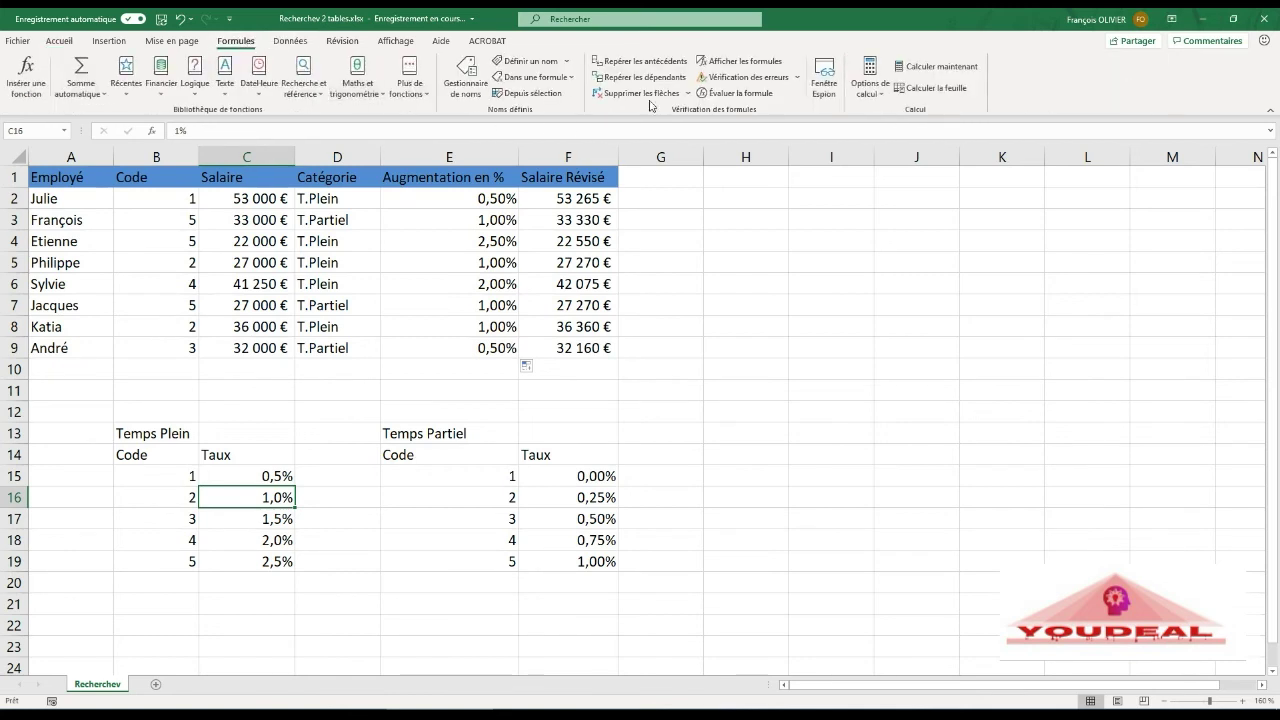
left_click(707, 64)
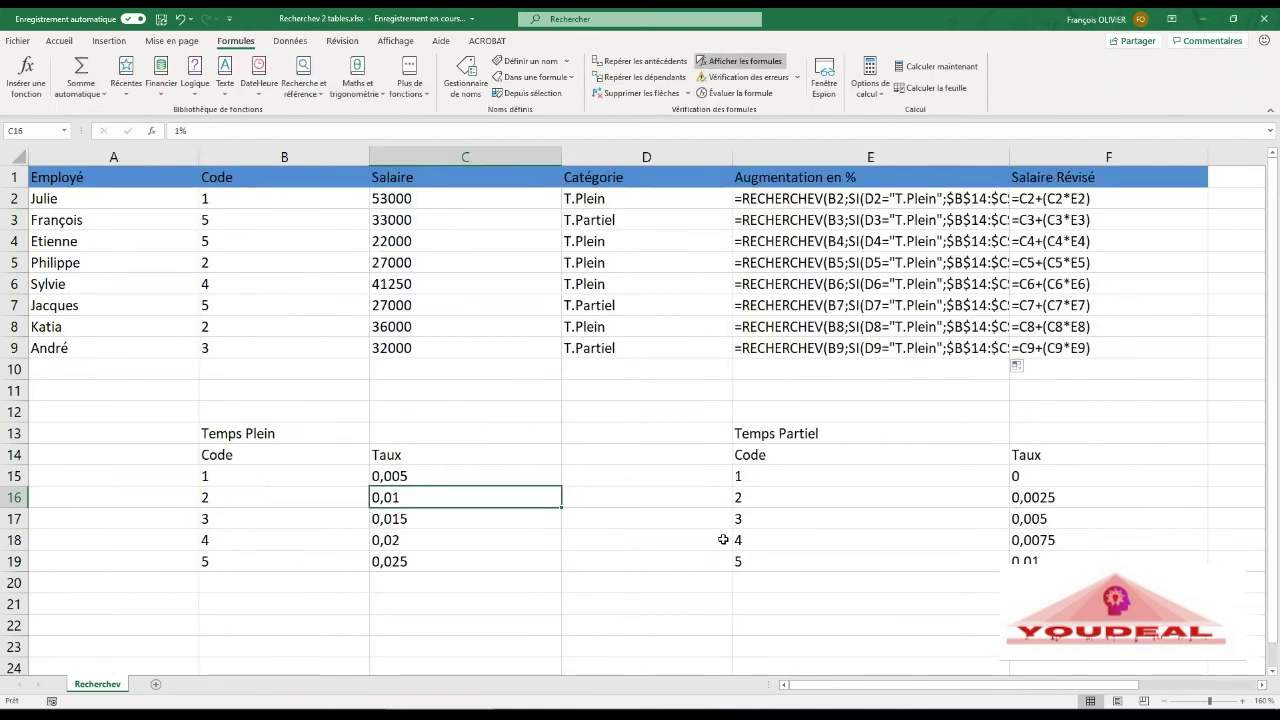
double_click(1013, 157)
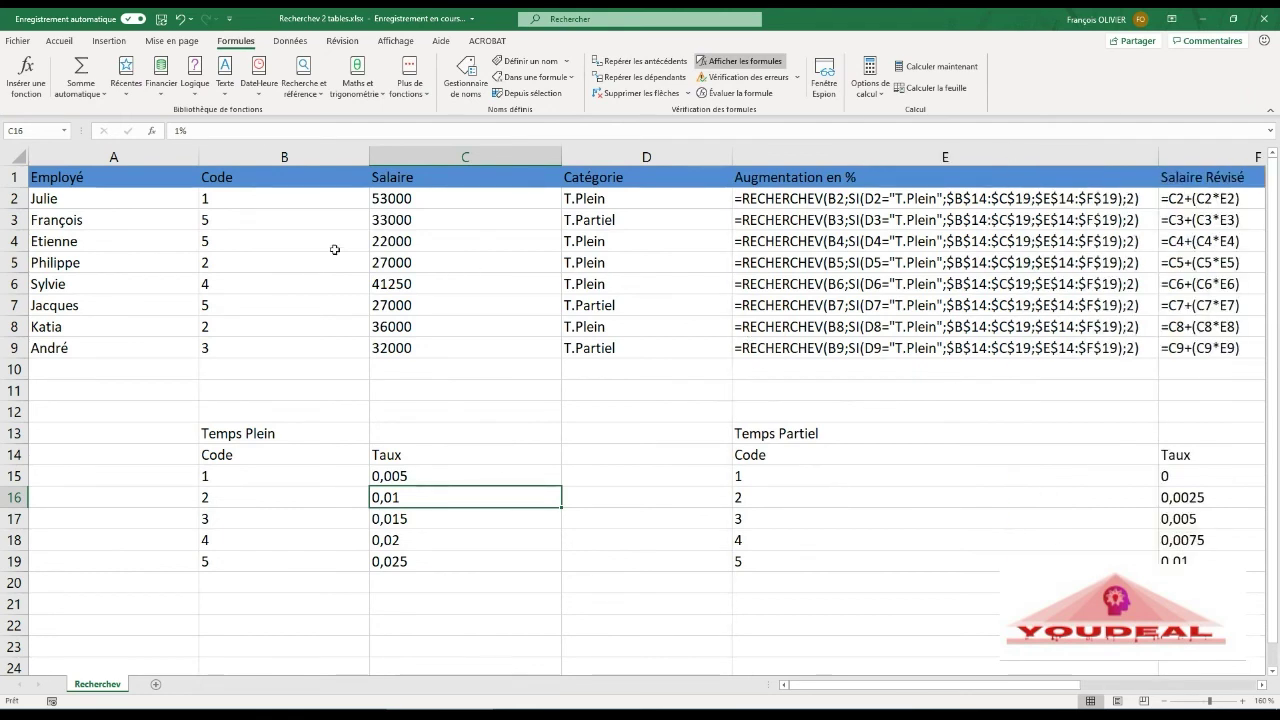